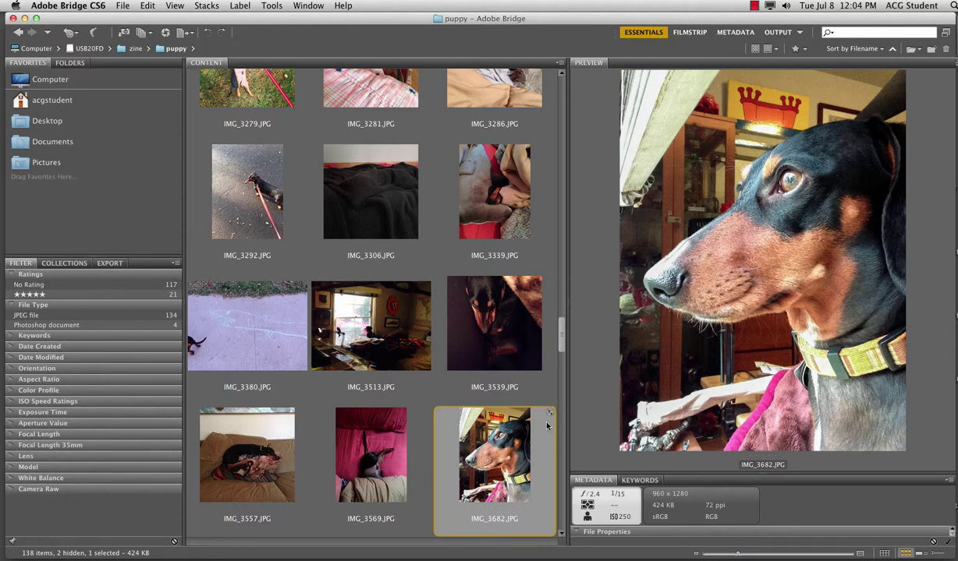
Step: Bring up the Open in Camera Raw option for the IMG_3682.JPG thumbnail in Bridge
right_click(480, 448)
Step: Open the dog photo in Camera Raw and apply the Medium Contrast tone curve
left_click(525, 304)
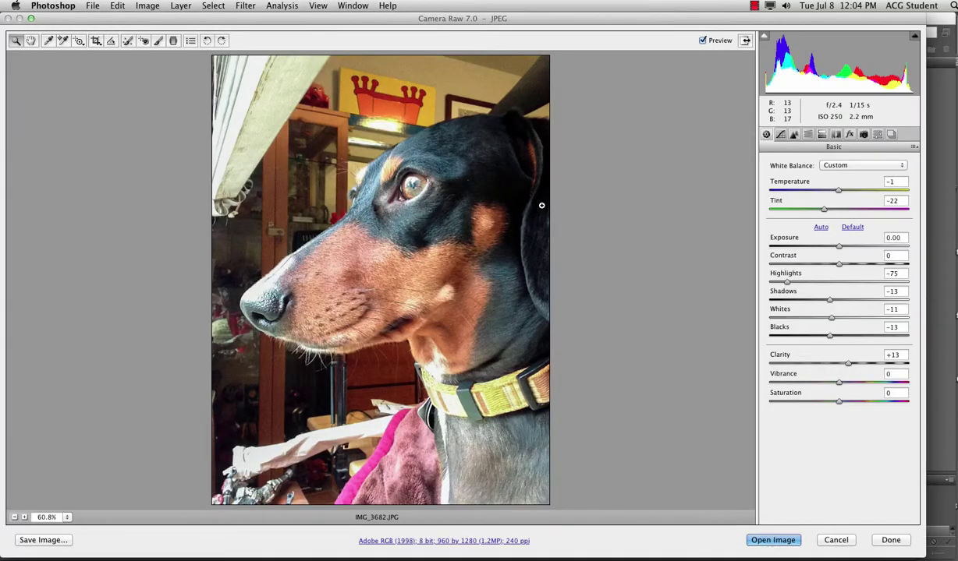
left_click(780, 135)
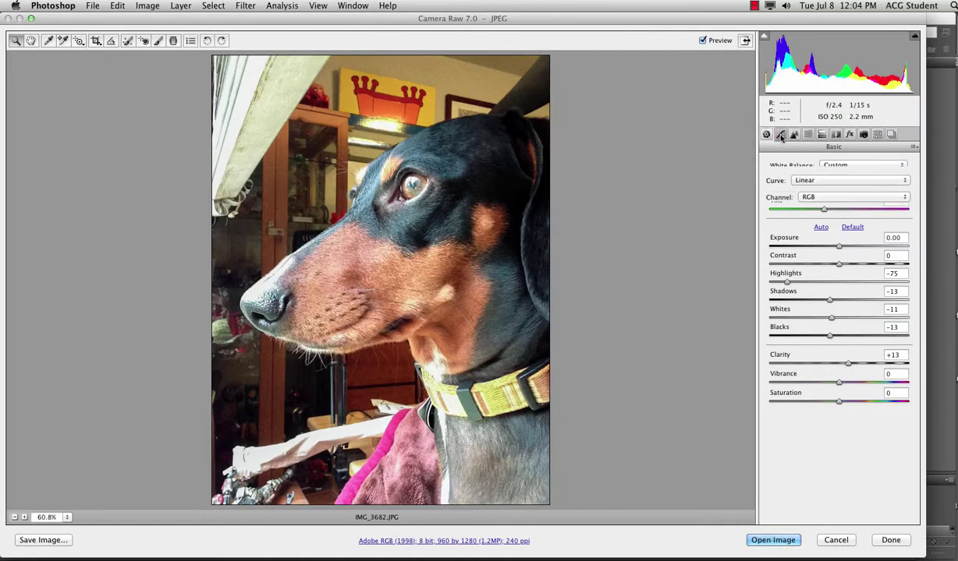
left_click(805, 181)
left_click(805, 191)
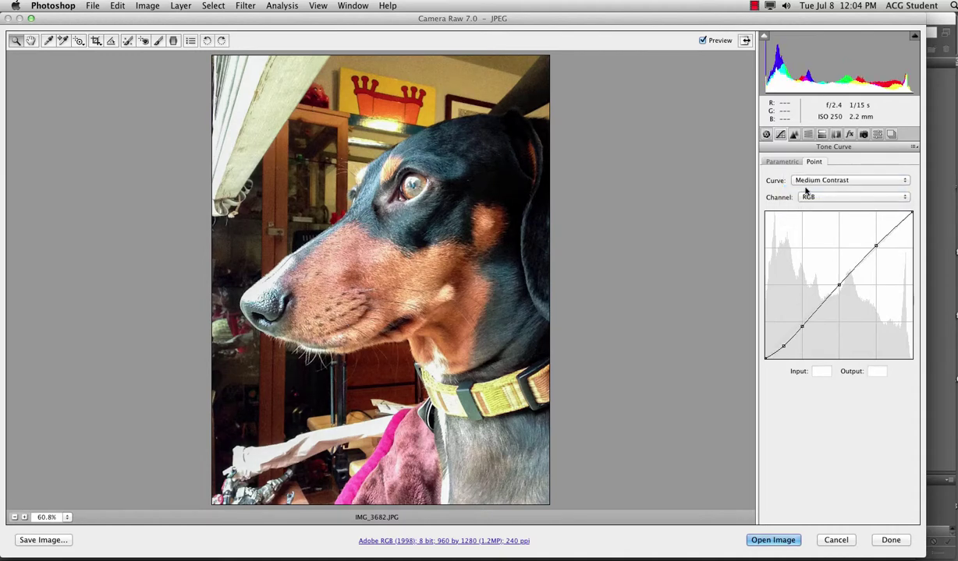
Step: Lower Highlights to about -83 in the Basic panel
left_click(766, 134)
left_click_drag(790, 281, 781, 283)
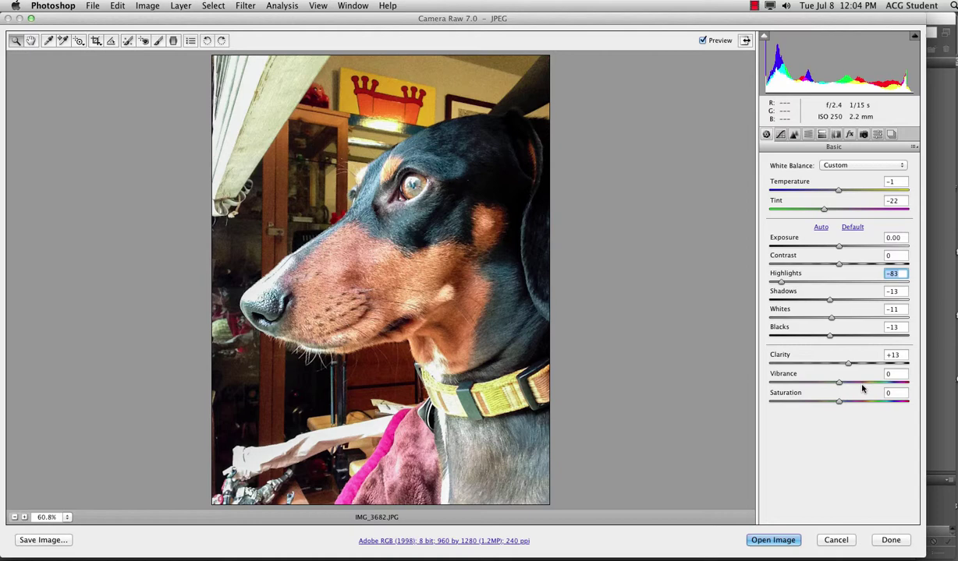
key("shift")
Step: Open the photo as a smart object, maximize the window and place the Layers panel beside the canvas
left_click(770, 541, "shift")
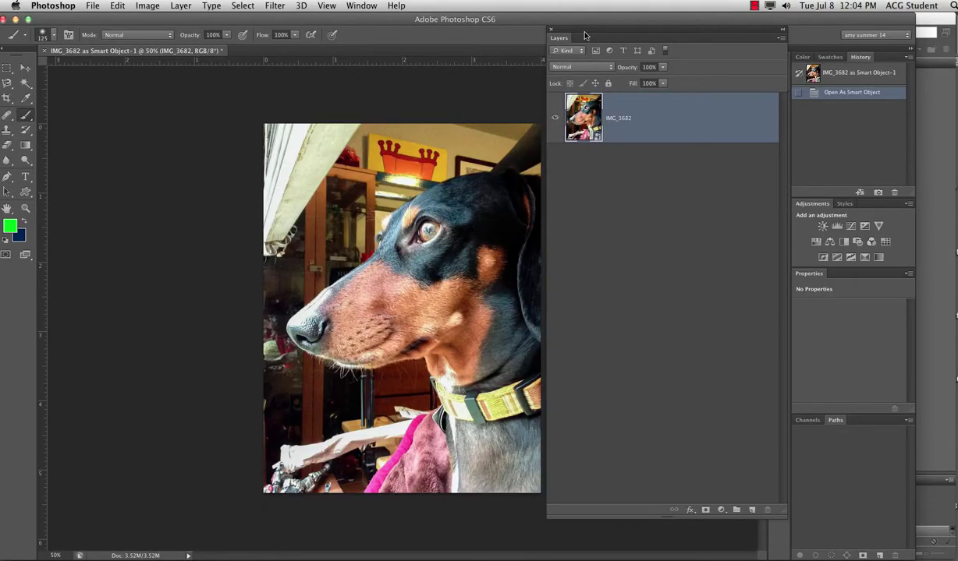
left_click_drag(585, 36, 655, 39)
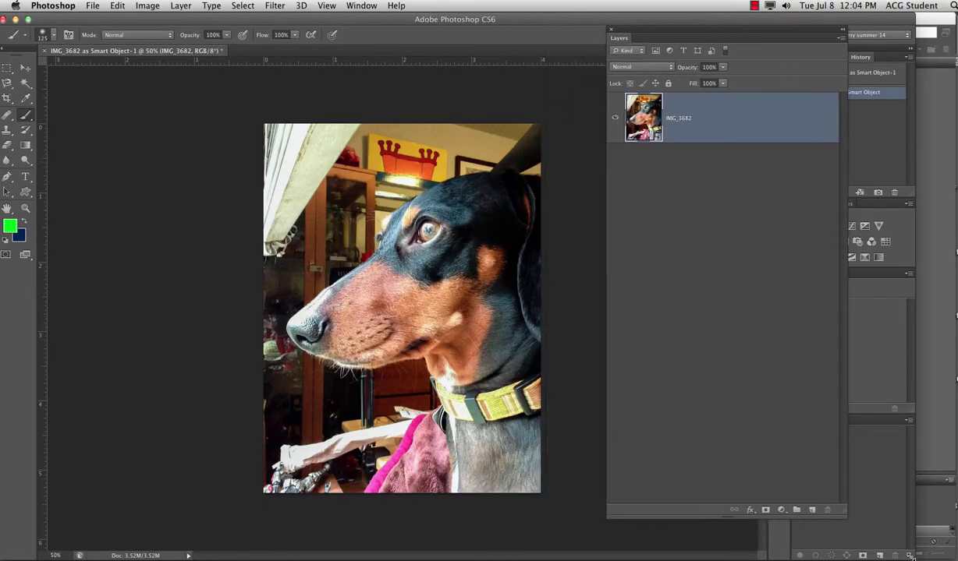
left_click_drag(910, 555, 956, 559)
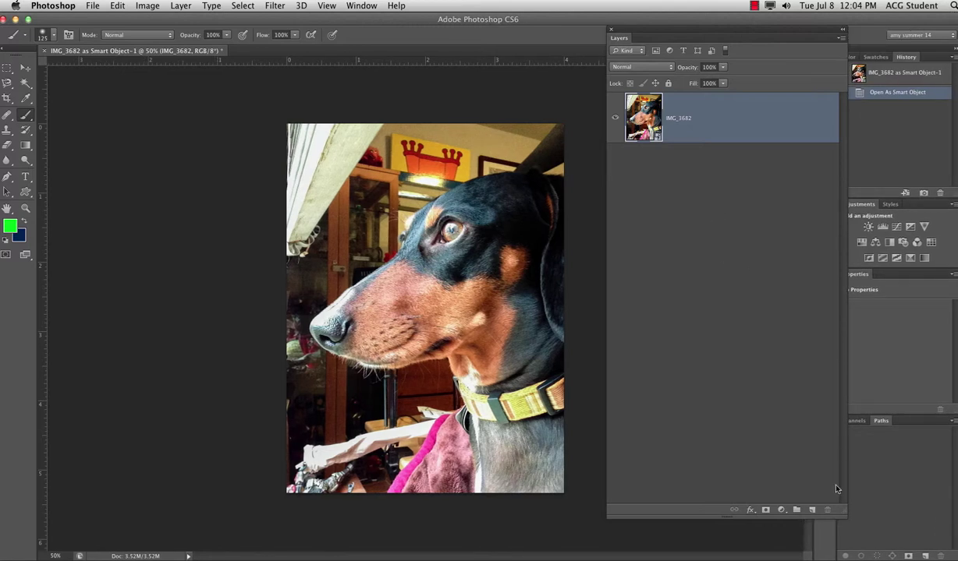
left_click_drag(844, 512, 769, 507)
left_click_drag(646, 36, 689, 43)
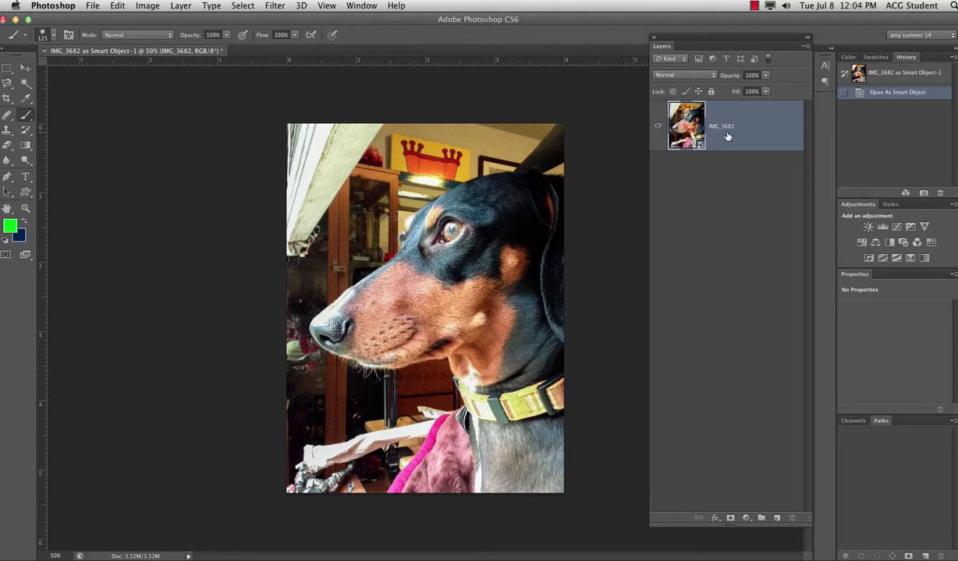
Step: Duplicate the IMG_3682 layer via Layer > Duplicate Layer, creating IMG_3682 copy
left_click(182, 6)
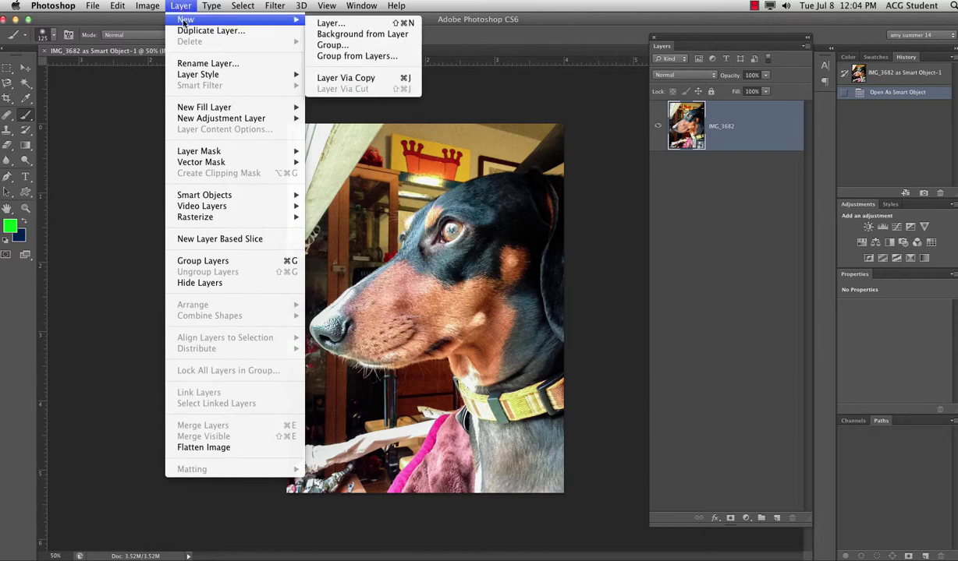
left_click(187, 31)
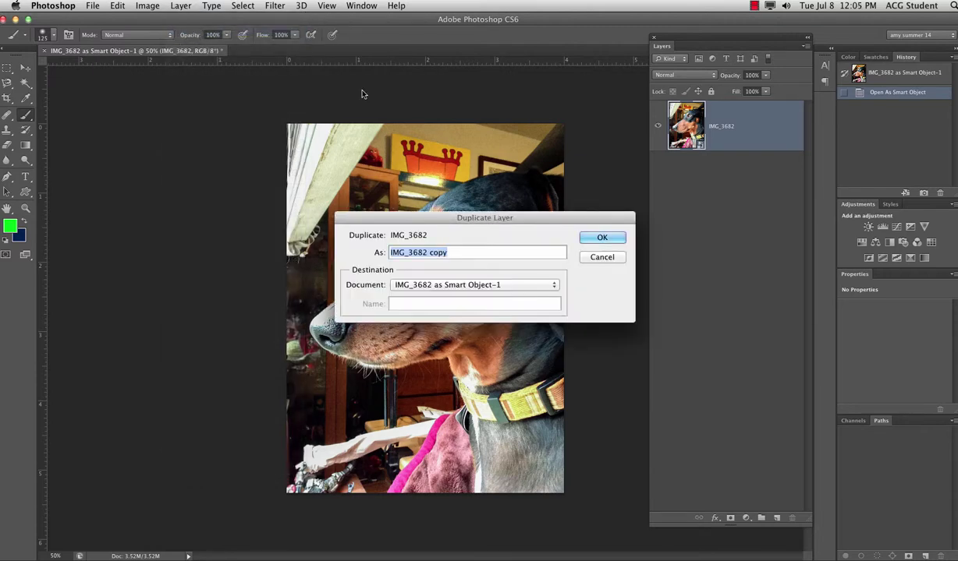
left_click(598, 239)
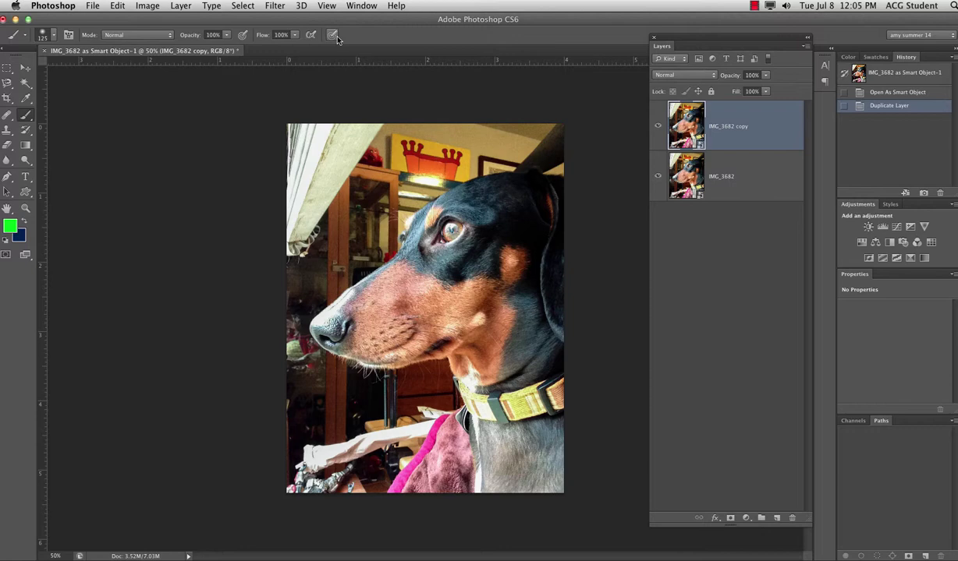
Step: Apply a 9.1-pixel Gaussian Blur smart filter to IMG_3682 copy, toggling it to compare
left_click(277, 6)
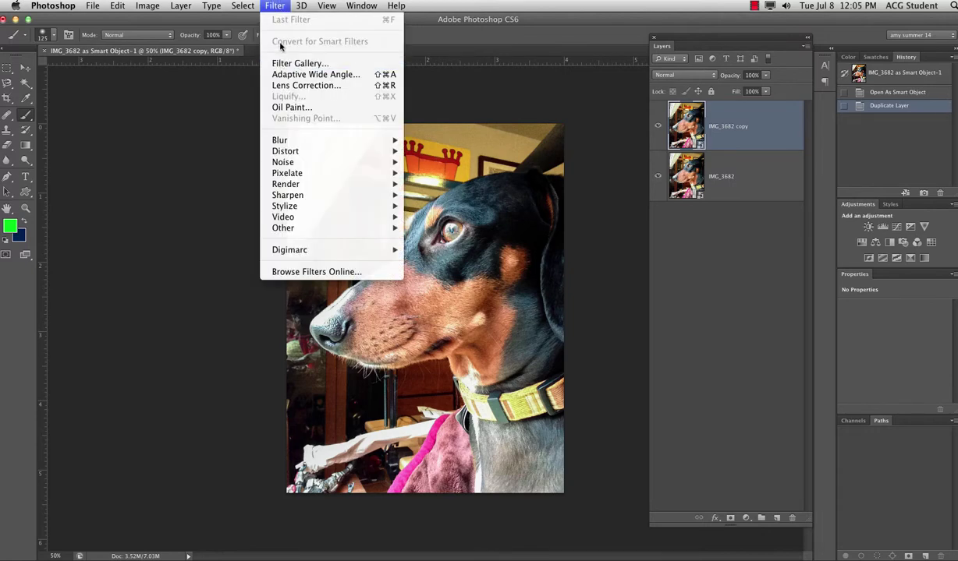
left_click(742, 140)
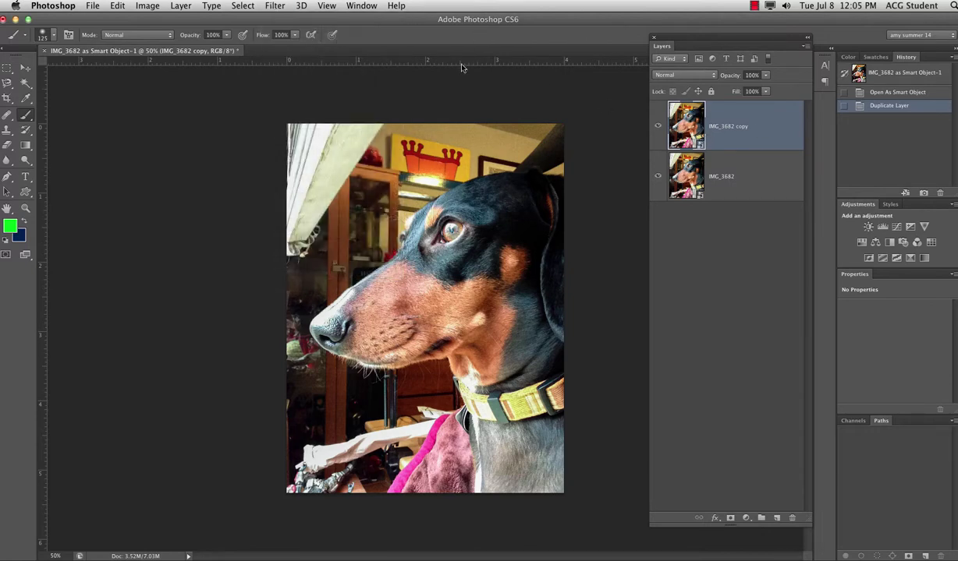
left_click(274, 5)
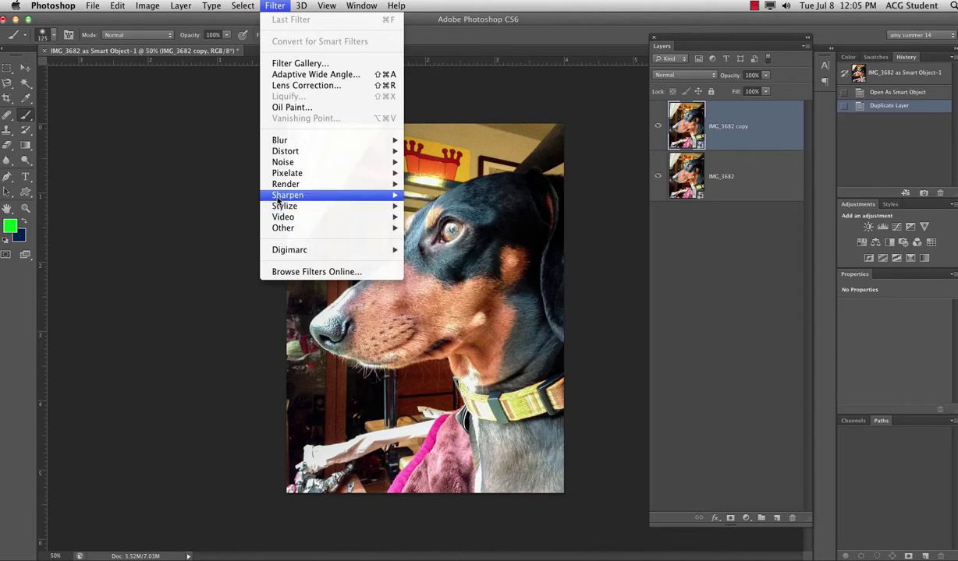
mouse_move(276, 143)
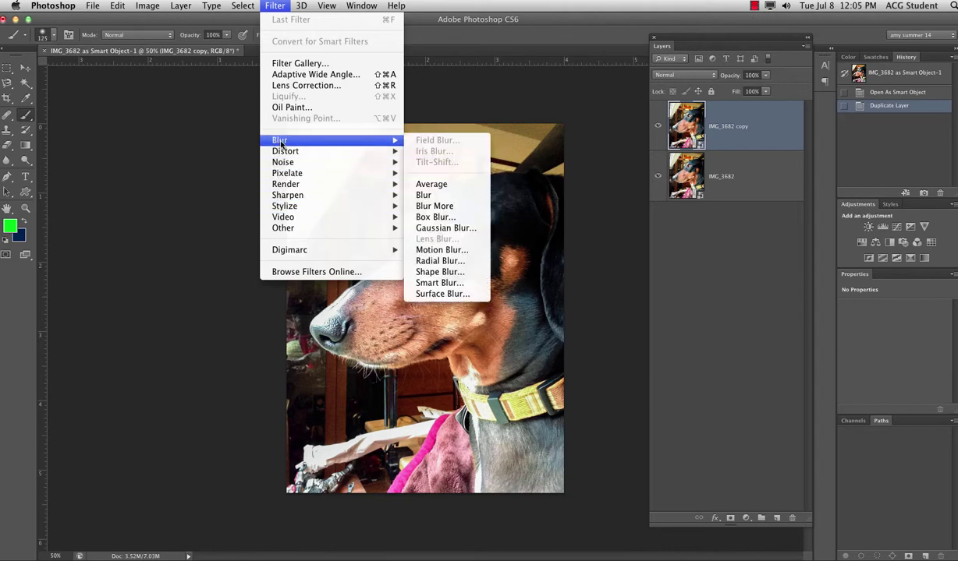
left_click(412, 227)
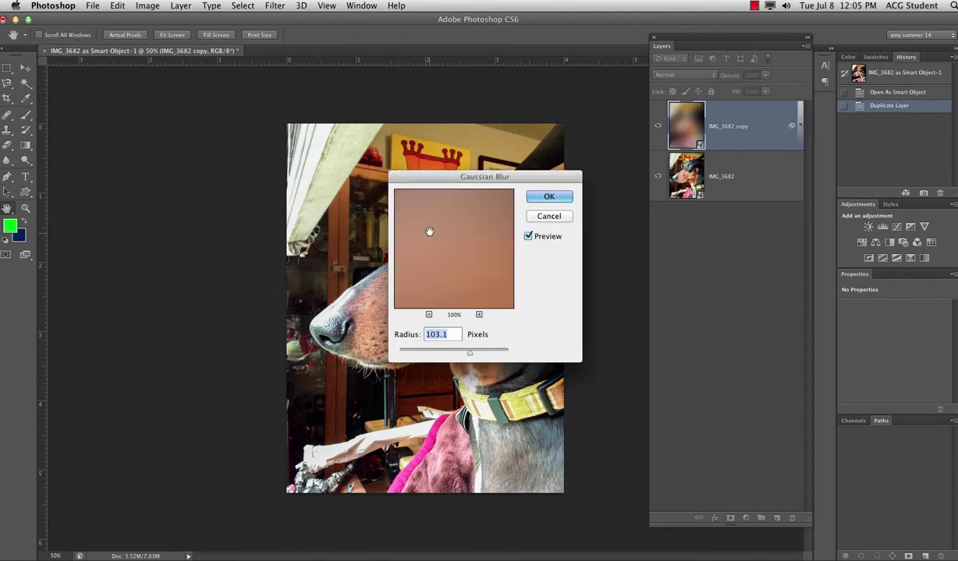
left_click(435, 354)
left_click_drag(435, 353, 444, 357)
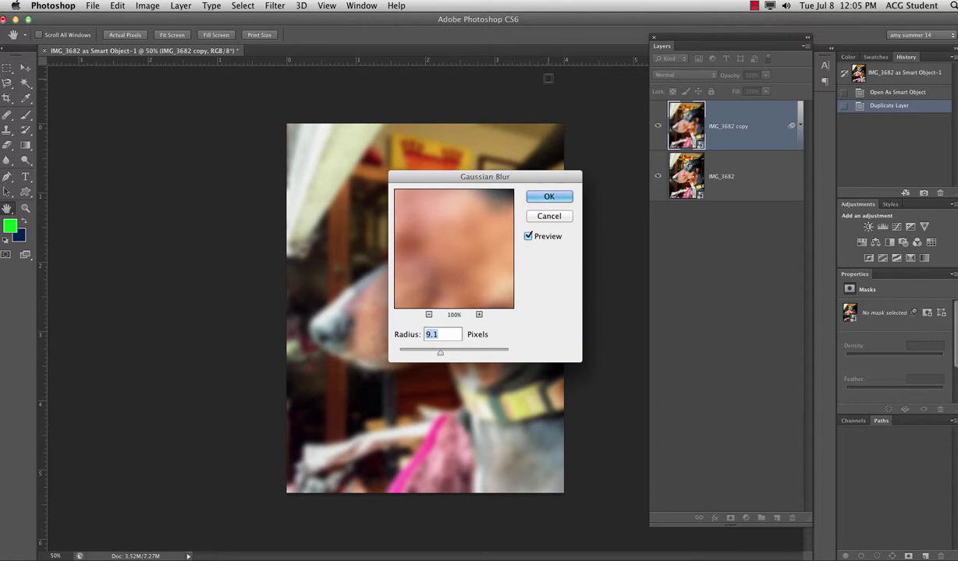
left_click(546, 198)
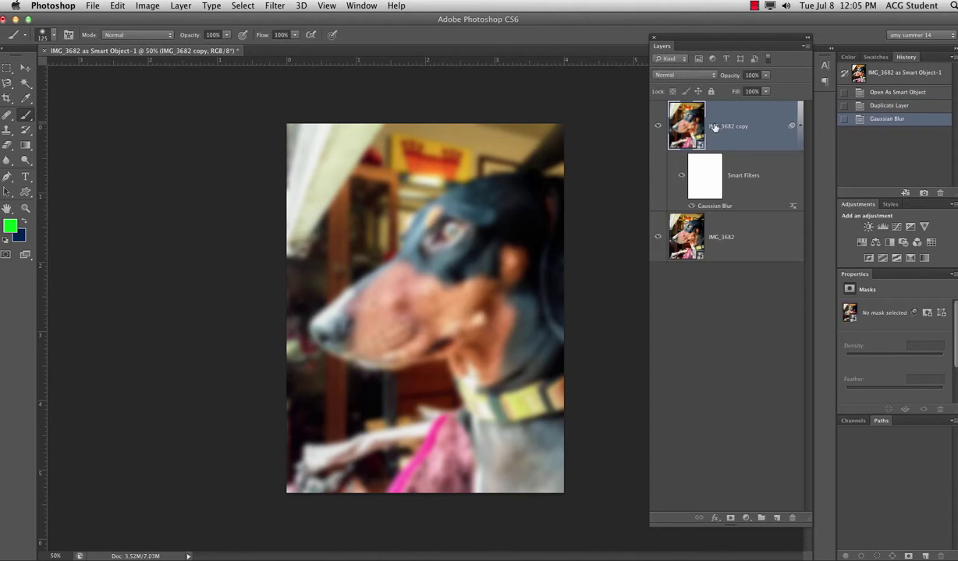
left_click(691, 207)
left_click(691, 207)
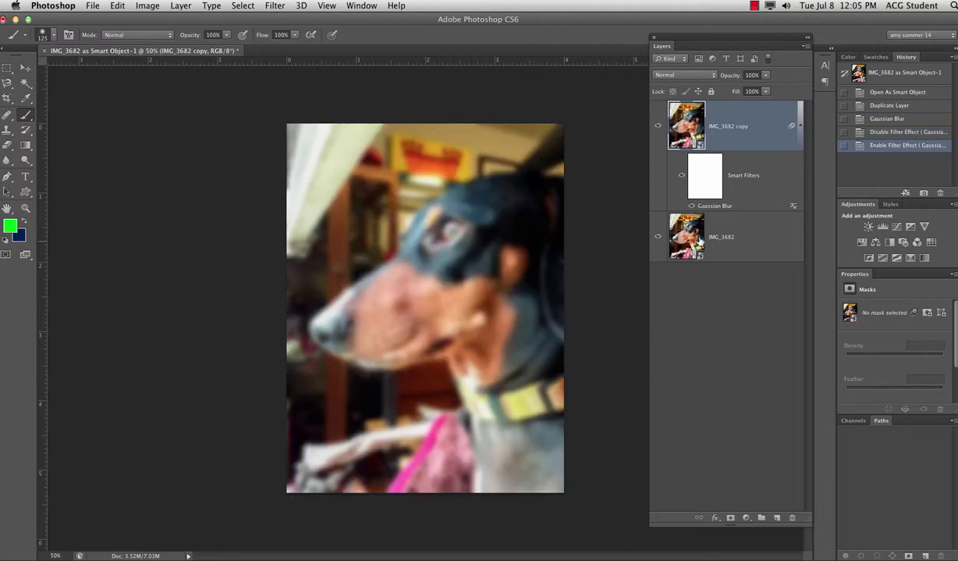
Step: Add an Unsharp Mask smart filter to the original IMG_3682 layer: Amount 88%, Radius 30.8 pixels
left_click(692, 241)
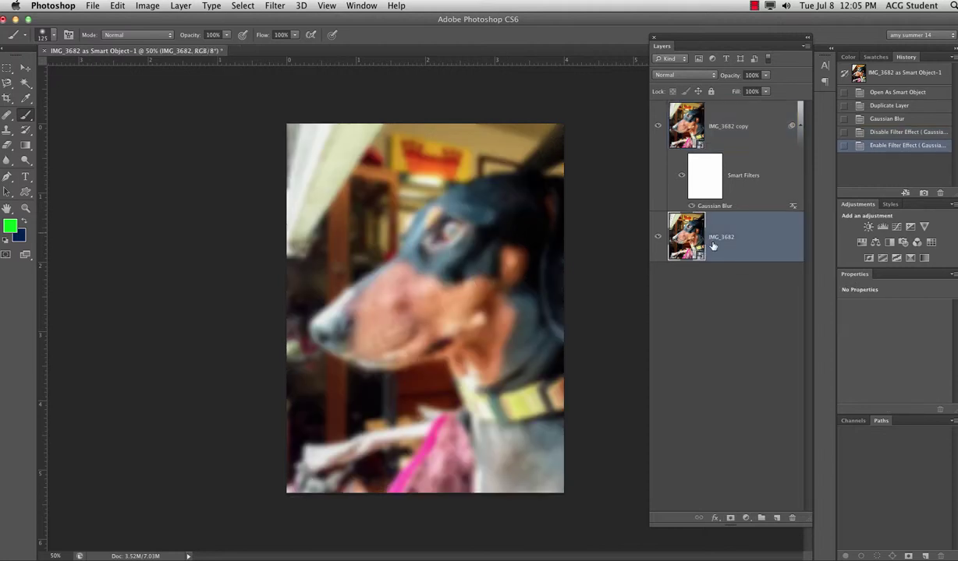
left_click(277, 6)
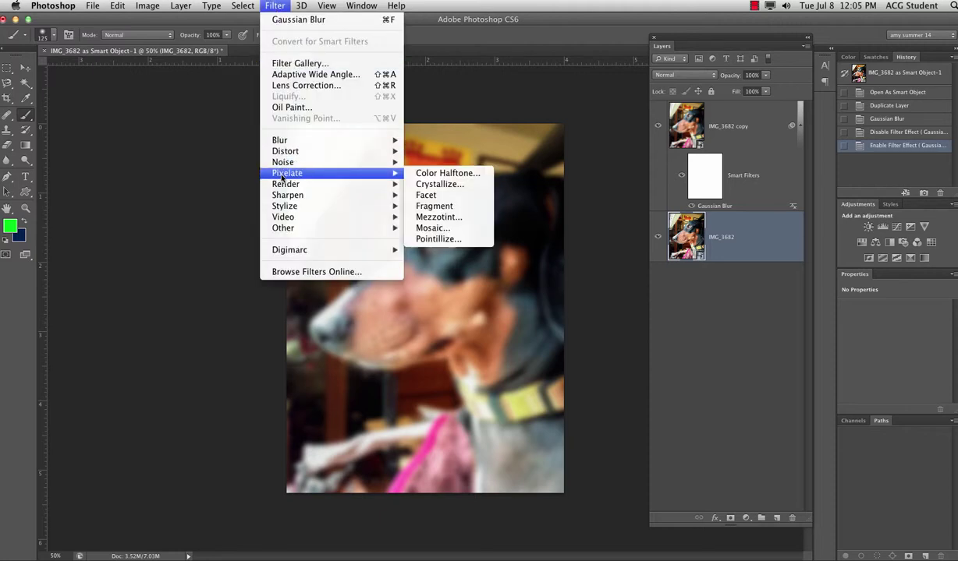
mouse_move(277, 194)
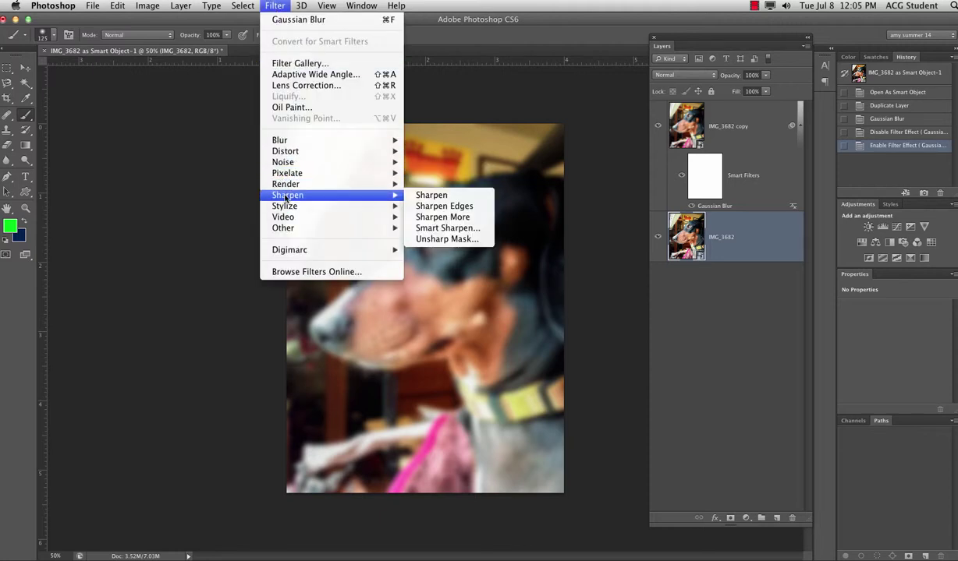
left_click(421, 238)
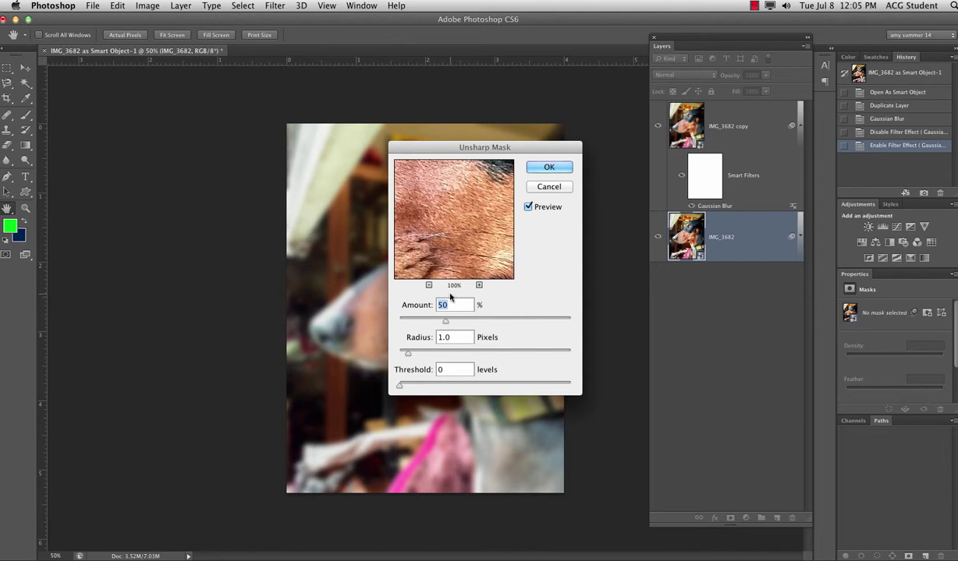
mouse_move(459, 214)
left_mouse_down()
mouse_move(411, 201)
mouse_move(442, 223)
left_mouse_up()
left_click_drag(446, 320, 480, 321)
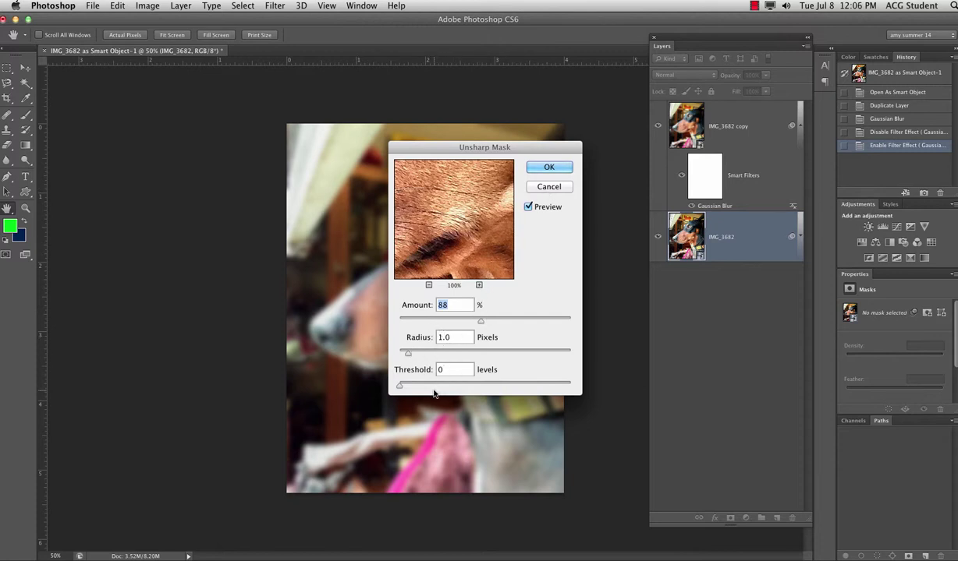
mouse_move(409, 356)
left_mouse_down()
mouse_move(482, 355)
mouse_move(406, 357)
left_mouse_up()
left_click(550, 165)
Step: Paint black on the Gaussian Blur filter mask over the dog's head, eye and forehead, fixing the curtain edge with white
left_click(701, 181)
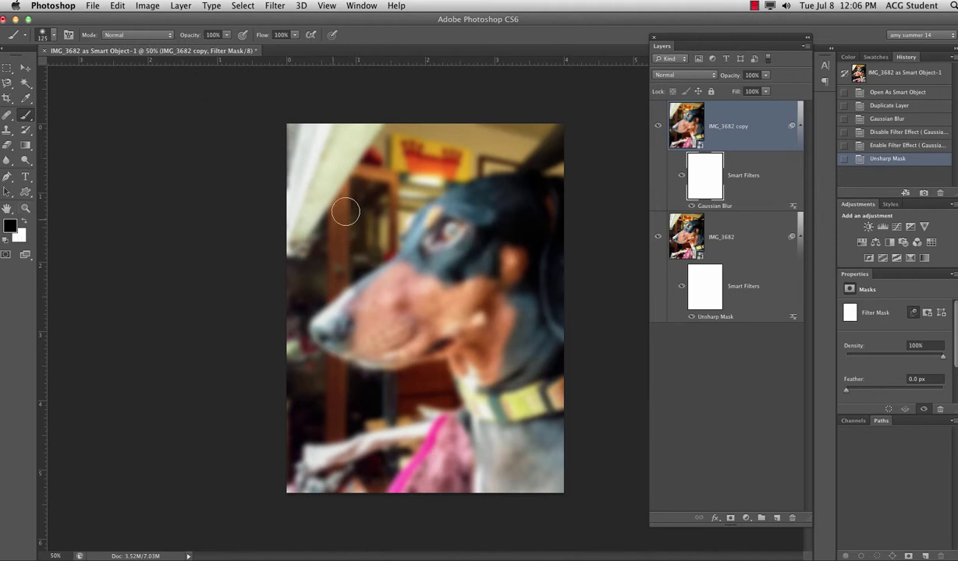
mouse_move(321, 190)
left_mouse_down()
mouse_move(296, 269)
mouse_move(327, 199)
mouse_move(326, 166)
mouse_move(300, 133)
left_mouse_up()
mouse_move(343, 160)
left_mouse_down()
mouse_move(304, 137)
mouse_move(275, 211)
mouse_move(335, 156)
left_mouse_up()
key("bracketright")
key("x")
mouse_move(299, 226)
left_mouse_down()
mouse_move(275, 180)
mouse_move(303, 120)
mouse_move(273, 133)
mouse_move(311, 180)
mouse_move(352, 173)
mouse_move(312, 125)
mouse_move(304, 148)
left_mouse_up()
left_click(429, 248)
key("x")
mouse_move(436, 251)
left_mouse_down()
mouse_move(320, 324)
mouse_move(407, 266)
mouse_move(336, 335)
mouse_move(345, 349)
mouse_move(431, 351)
mouse_move(477, 324)
mouse_move(424, 327)
mouse_move(391, 313)
mouse_move(441, 279)
mouse_move(472, 336)
mouse_move(508, 322)
mouse_move(474, 365)
mouse_move(486, 432)
mouse_move(507, 468)
mouse_move(518, 475)
mouse_move(533, 456)
mouse_move(545, 458)
mouse_move(552, 481)
mouse_move(526, 336)
mouse_move(550, 341)
mouse_move(534, 296)
mouse_move(552, 262)
mouse_move(557, 195)
mouse_move(528, 189)
mouse_move(451, 205)
mouse_move(351, 328)
left_mouse_up()
left_click_drag(497, 217, 524, 219)
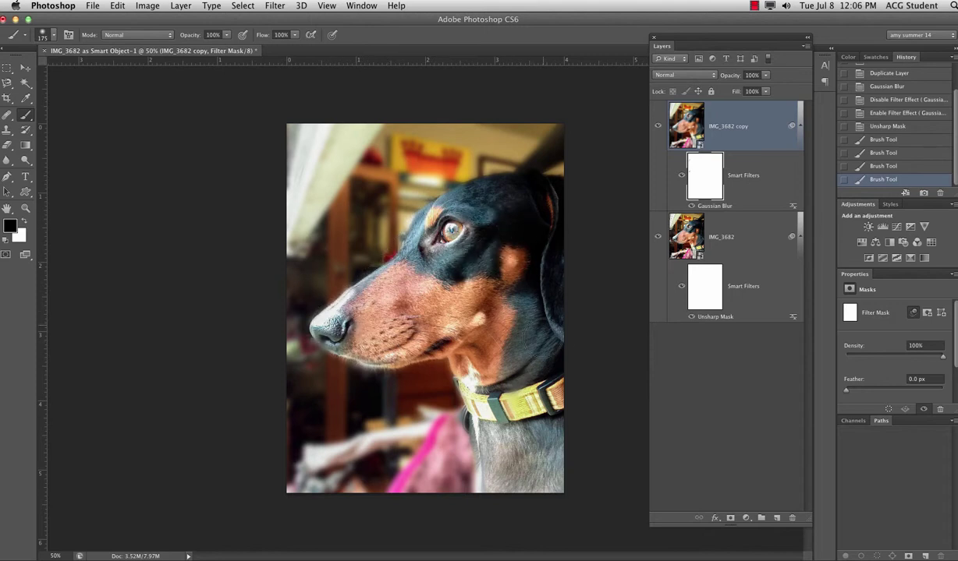
Step: Rename the original layer 'sharp' and the copy layer 'blur'
double_click(721, 237)
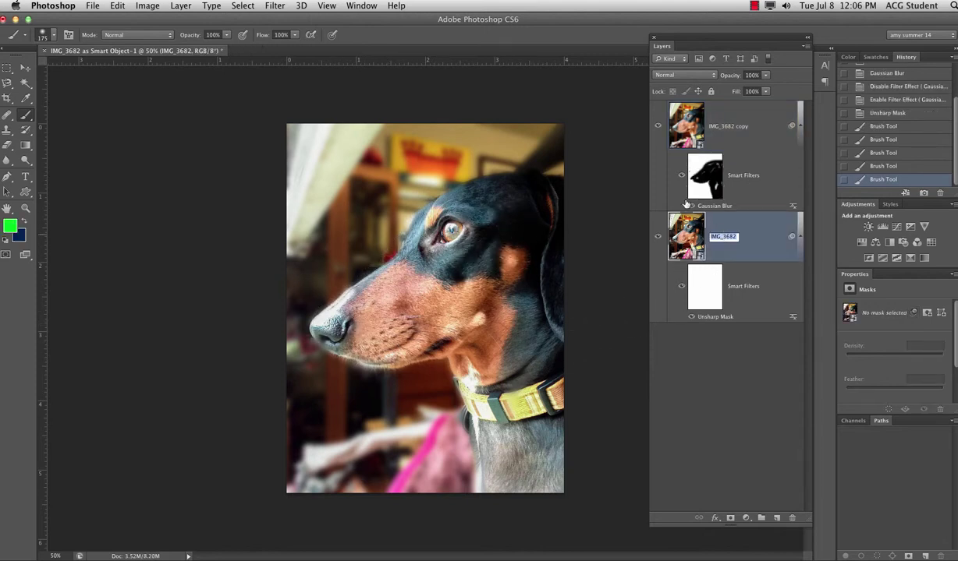
type("sharp")
left_click(706, 122)
double_click(711, 121)
type("b")
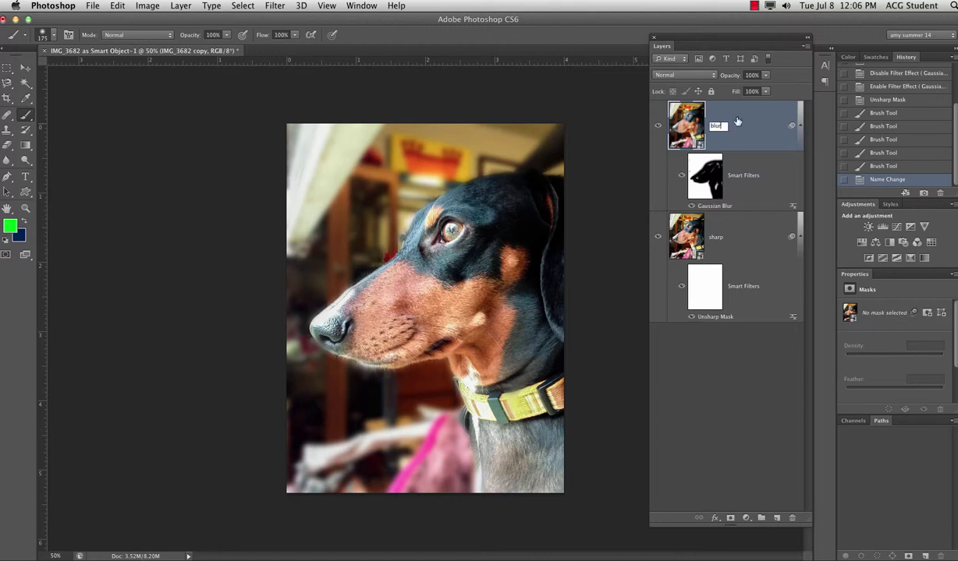
type("lur")
key("Return")
Step: Paint black on the blur layer's filter mask along the dog's neck
left_click(709, 187)
mouse_move(466, 355)
left_mouse_down()
mouse_move(500, 357)
mouse_move(555, 390)
left_mouse_up()
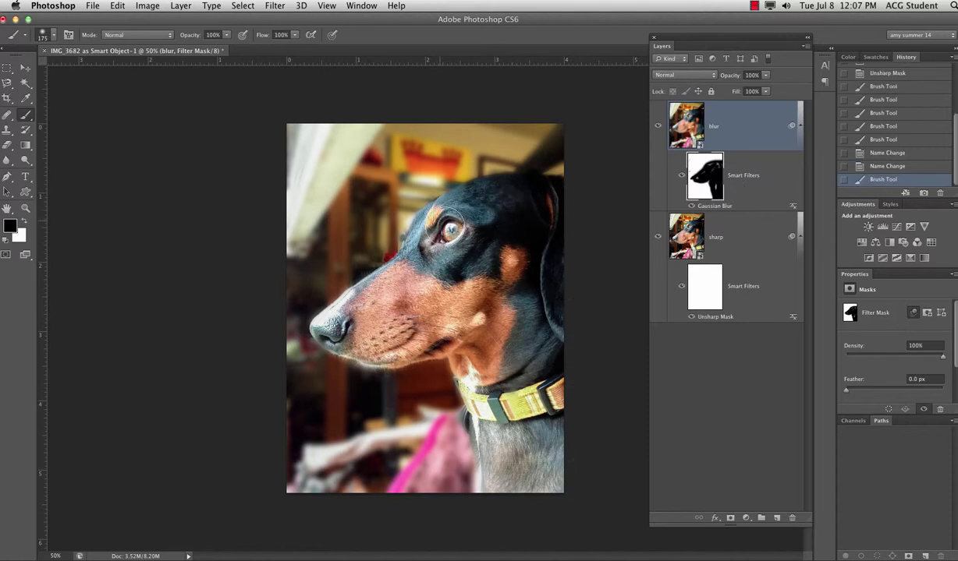
left_click_drag(413, 327, 470, 318)
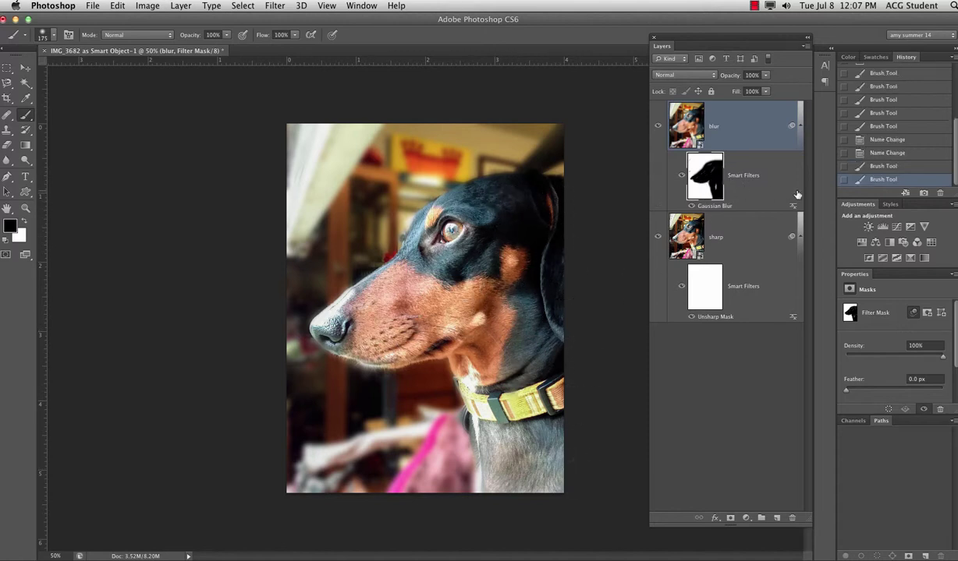
left_click(692, 207)
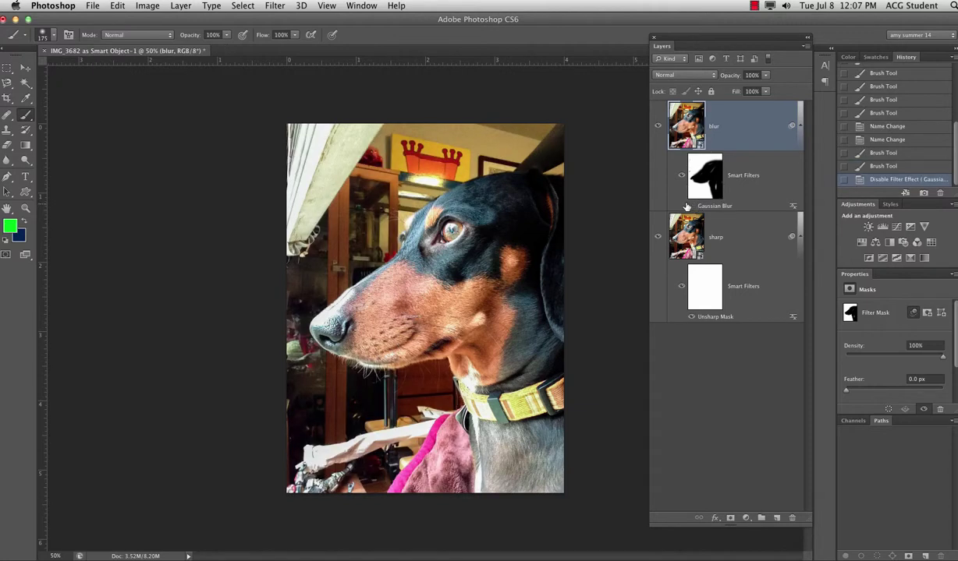
left_click(691, 207)
left_click(692, 206)
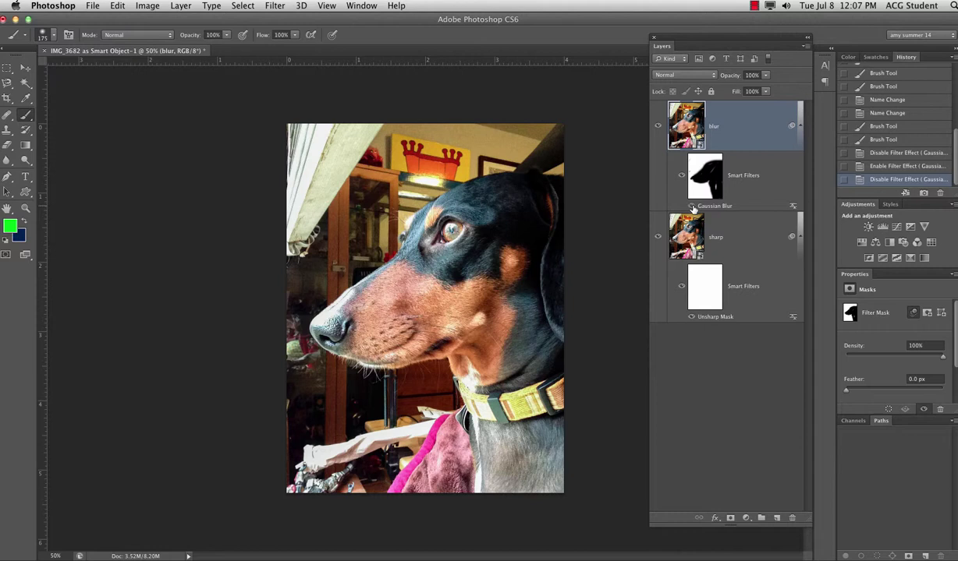
left_click(691, 206)
left_click(704, 175)
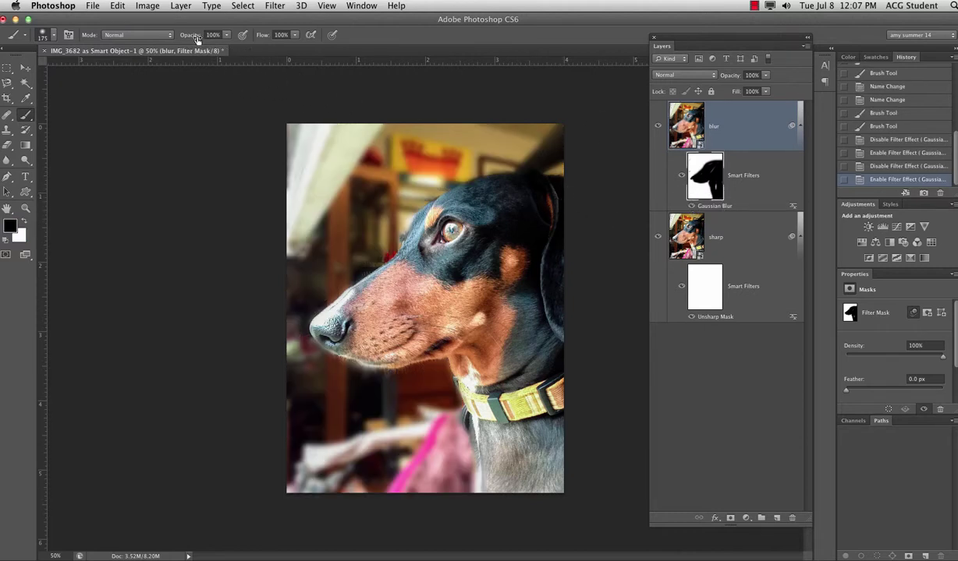
Step: Lower brush opacity to 51% and partly sharpen the photo's bottom, the top-left window and the ear
left_click_drag(199, 39, 163, 37)
mouse_move(432, 493)
left_mouse_down()
mouse_move(370, 469)
mouse_move(320, 492)
mouse_move(296, 466)
mouse_move(344, 462)
mouse_move(362, 491)
mouse_move(378, 491)
mouse_move(417, 452)
mouse_move(440, 470)
mouse_move(457, 460)
mouse_move(417, 438)
mouse_move(313, 458)
mouse_move(312, 470)
mouse_move(440, 454)
left_mouse_up()
left_click_drag(358, 452, 360, 452)
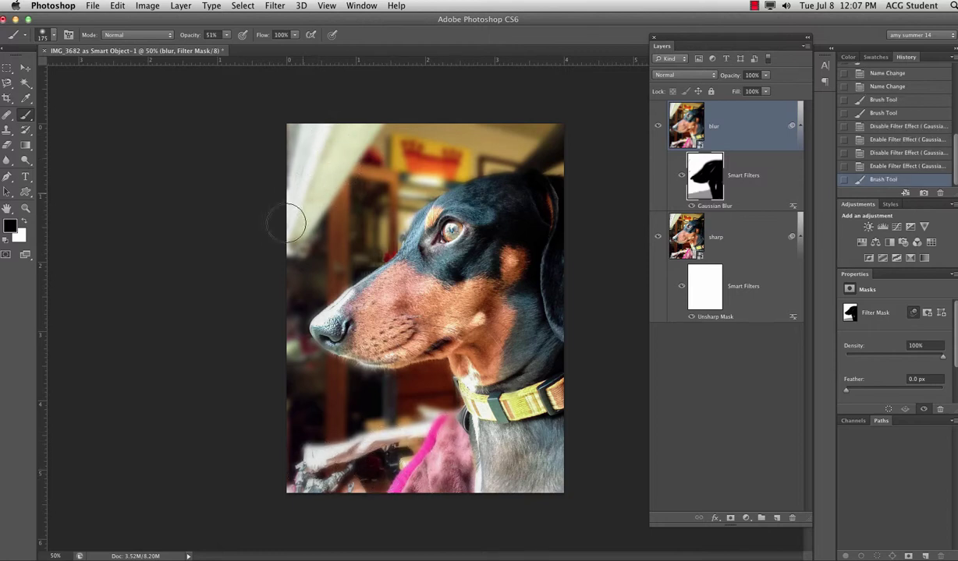
mouse_move(286, 228)
left_mouse_down()
mouse_move(353, 149)
mouse_move(288, 265)
mouse_move(343, 149)
mouse_move(329, 134)
mouse_move(289, 146)
mouse_move(293, 118)
left_mouse_up()
mouse_move(545, 156)
left_mouse_down()
mouse_move(566, 137)
mouse_move(551, 164)
left_mouse_up()
Step: Partly sharpen the lower-left, blanket, yellow sign, area below the chin and top edge
mouse_move(429, 443)
left_mouse_down()
mouse_move(291, 472)
mouse_move(298, 485)
mouse_move(366, 504)
mouse_move(304, 480)
left_mouse_up()
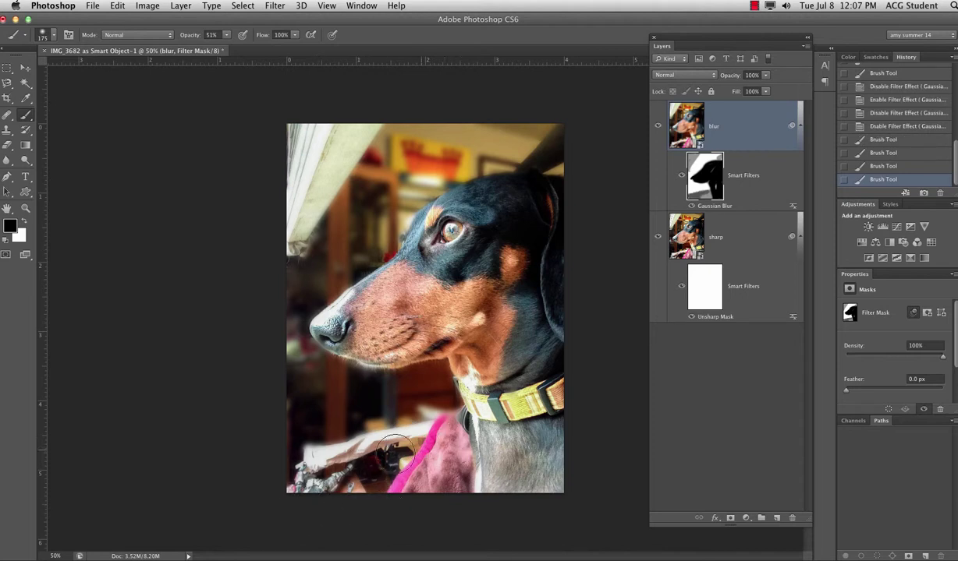
left_click_drag(449, 424, 413, 425)
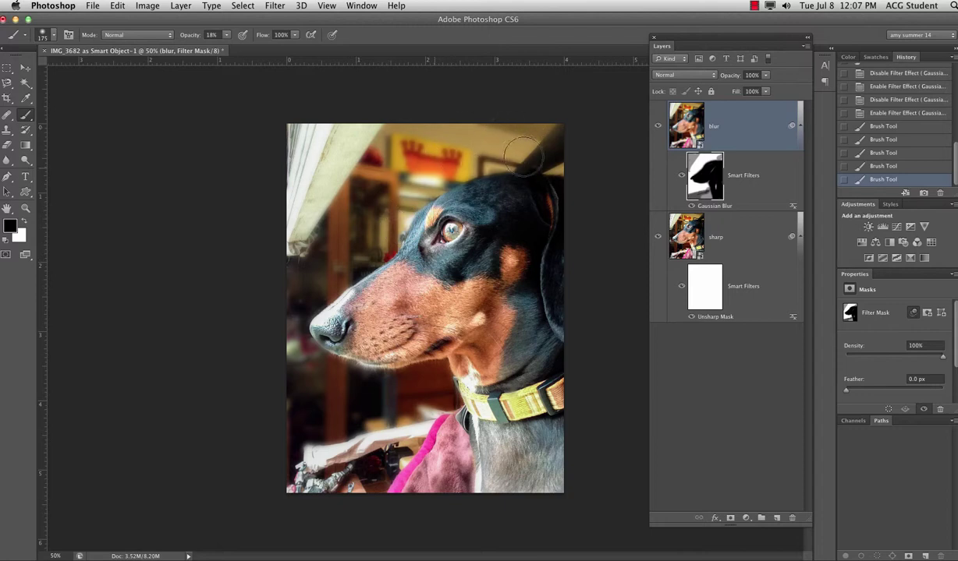
left_click(427, 154)
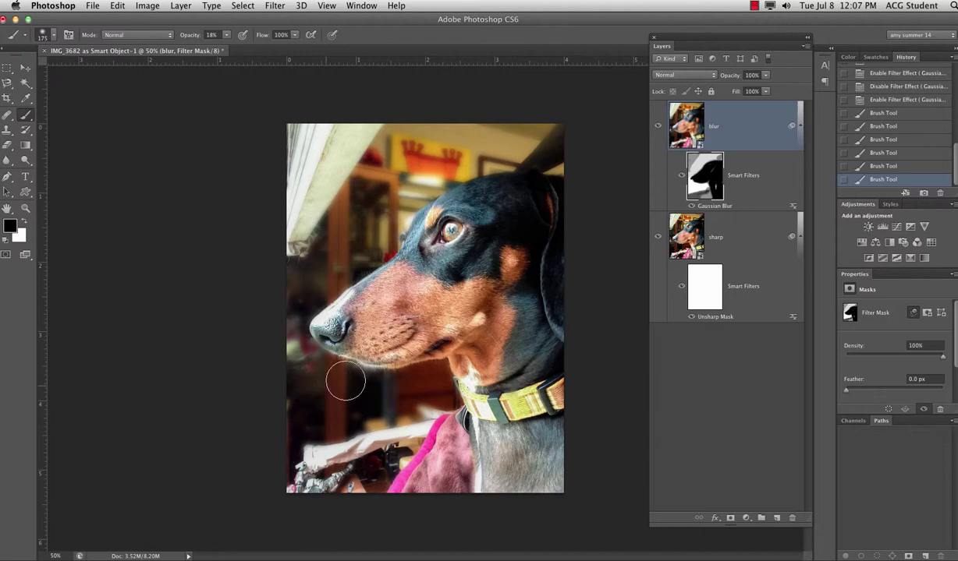
mouse_move(345, 382)
left_mouse_down()
mouse_move(374, 392)
mouse_move(421, 378)
mouse_move(442, 385)
mouse_move(450, 421)
left_mouse_up()
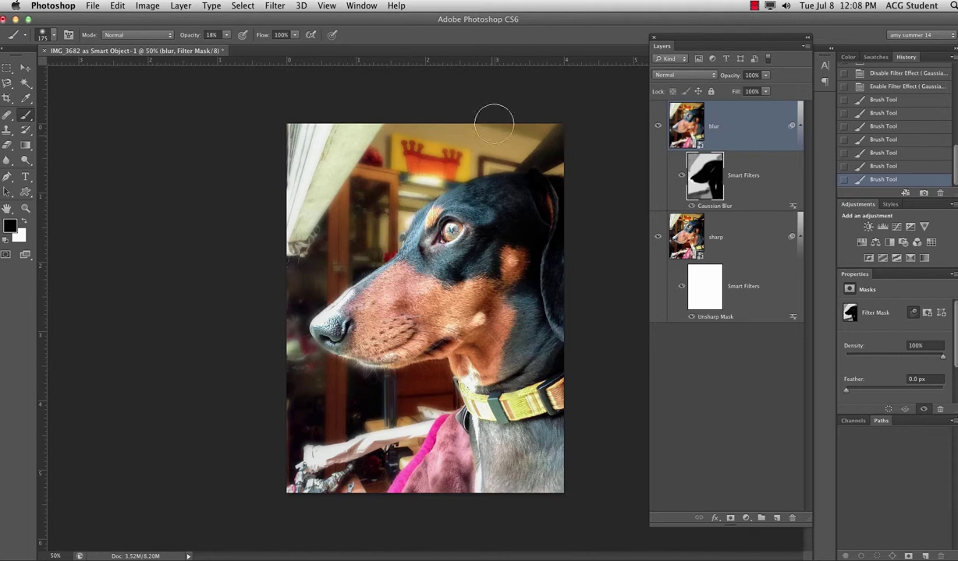
left_click_drag(494, 123, 590, 144)
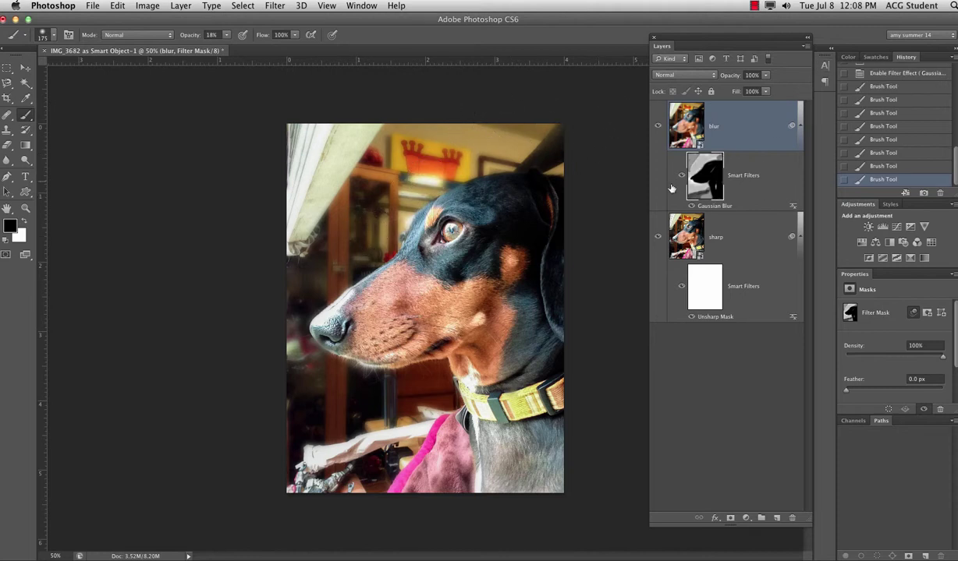
Step: Toggle the Gaussian Blur and all smart filters off and back on to compare
left_click(690, 207)
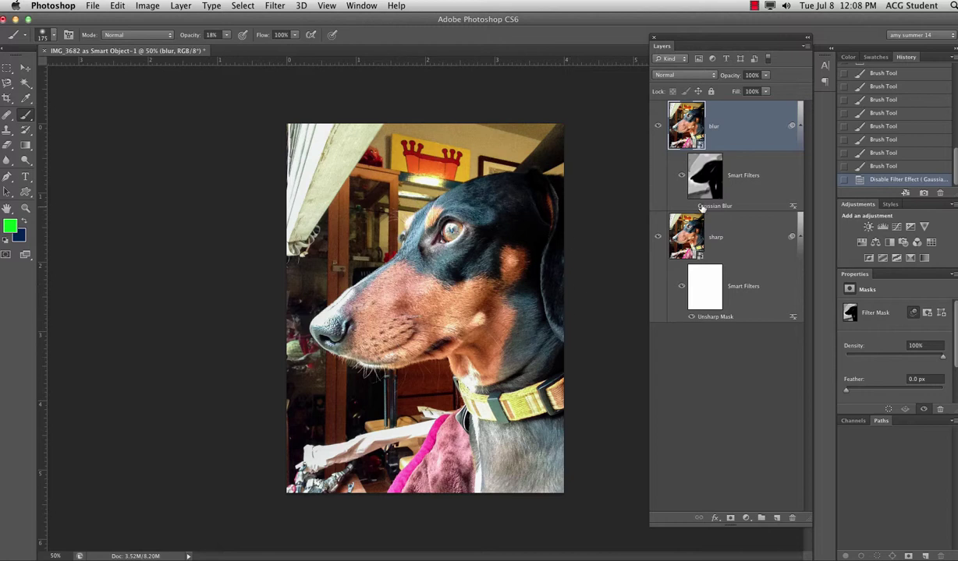
left_click(691, 207)
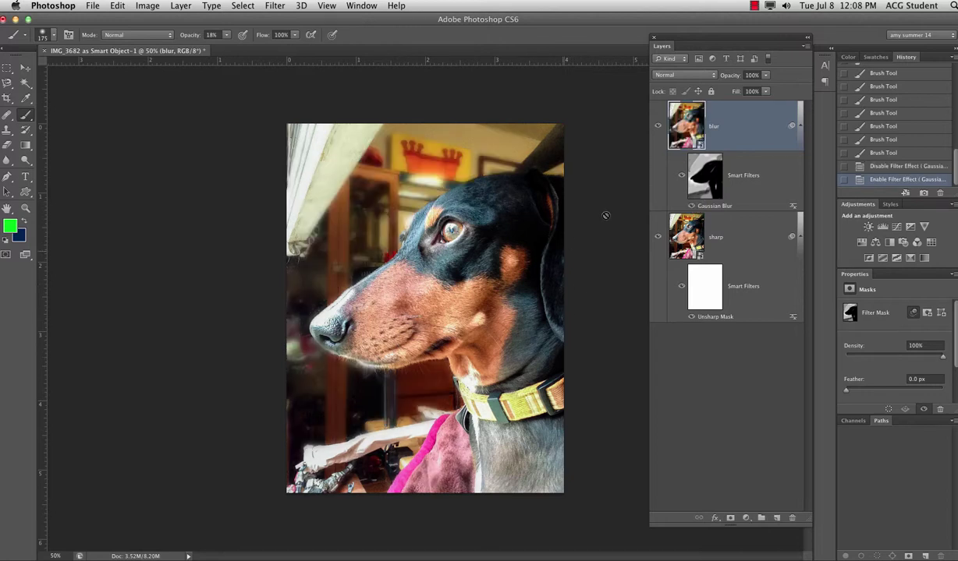
left_click(681, 177)
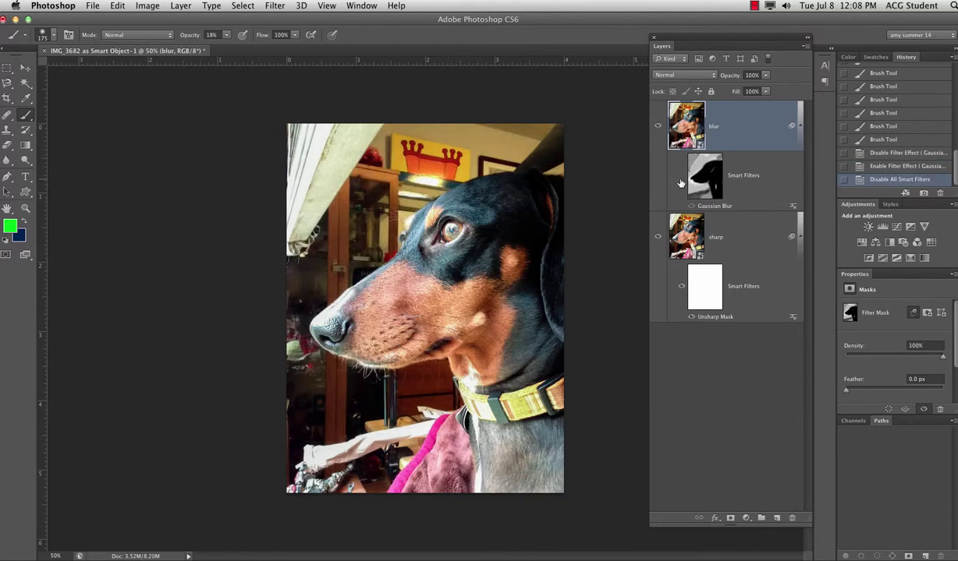
left_click(681, 178)
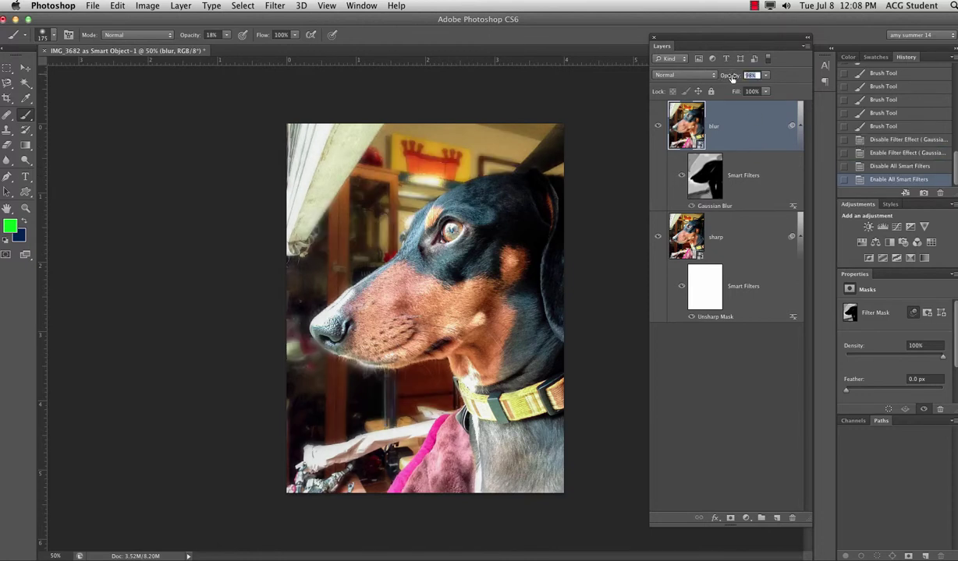
Step: Set the blur layer's opacity to 73% and toggle its visibility to check the result
left_click_drag(732, 75, 719, 77)
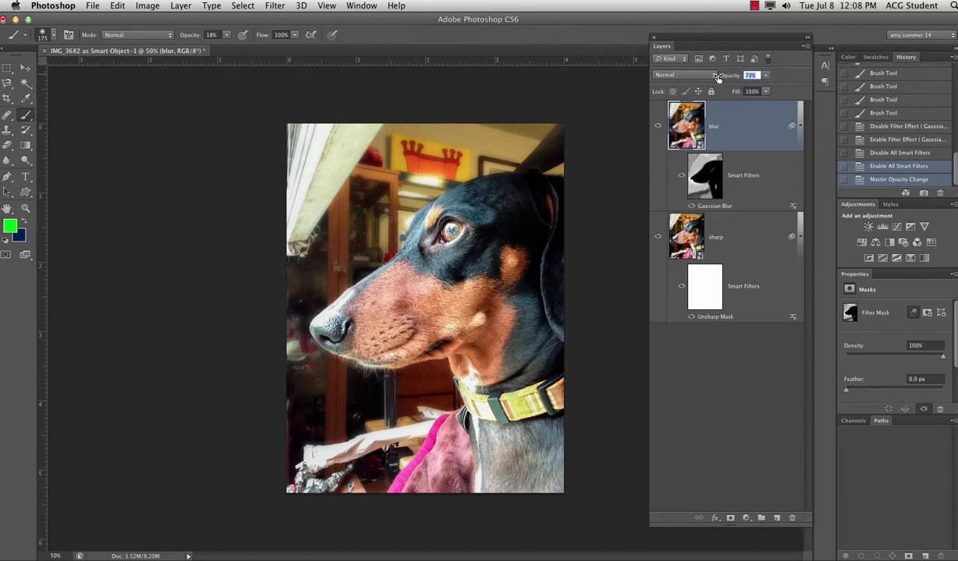
left_click(659, 126)
left_click(659, 126)
left_click(659, 126)
left_click(659, 126)
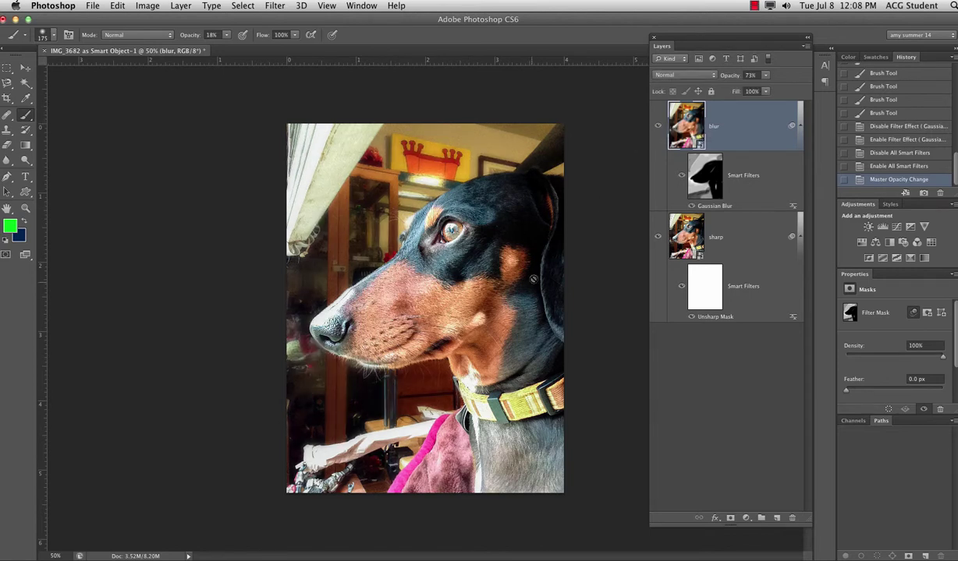
Step: Paint white on the blur layer's filter mask to restore blur near the collar and lower left
left_click(699, 191)
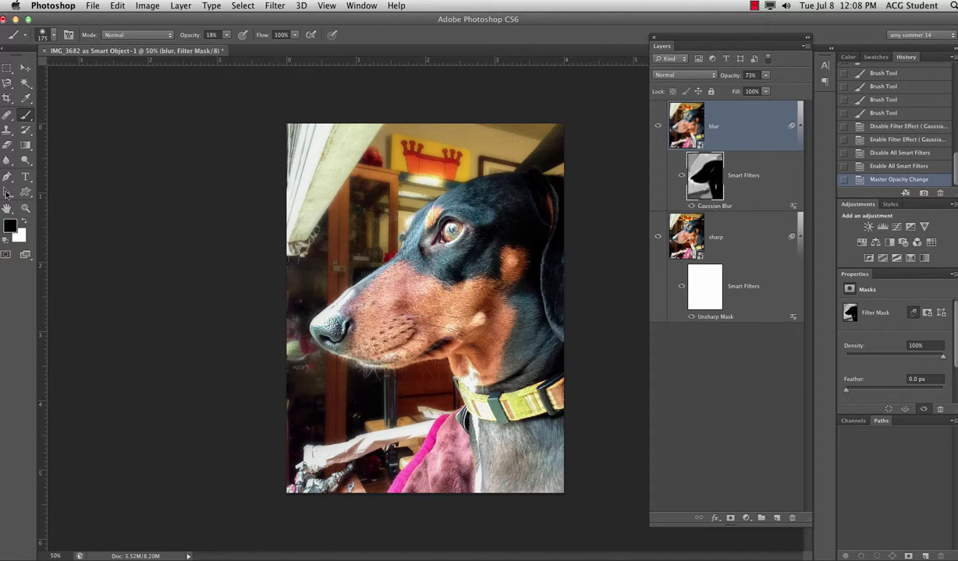
key("x")
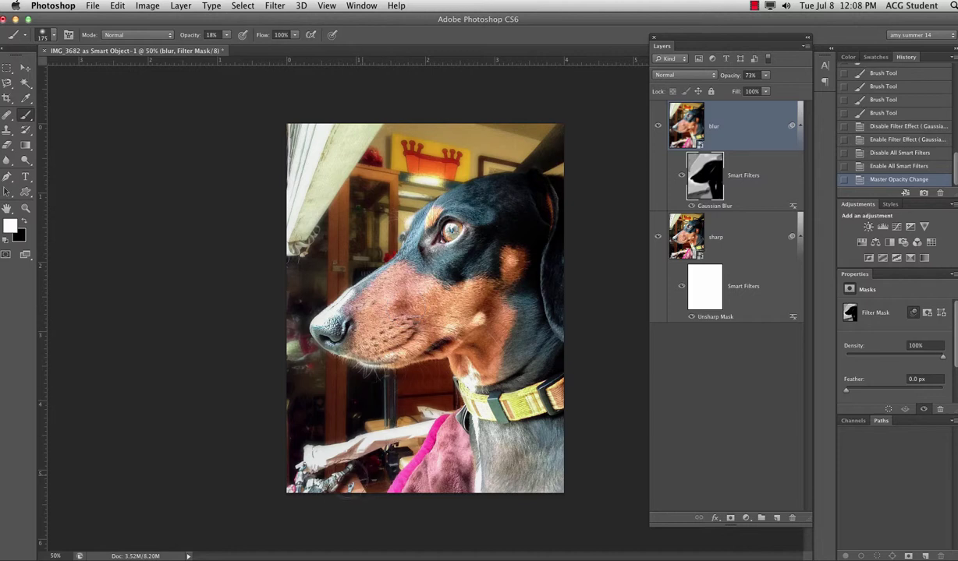
left_click(358, 317)
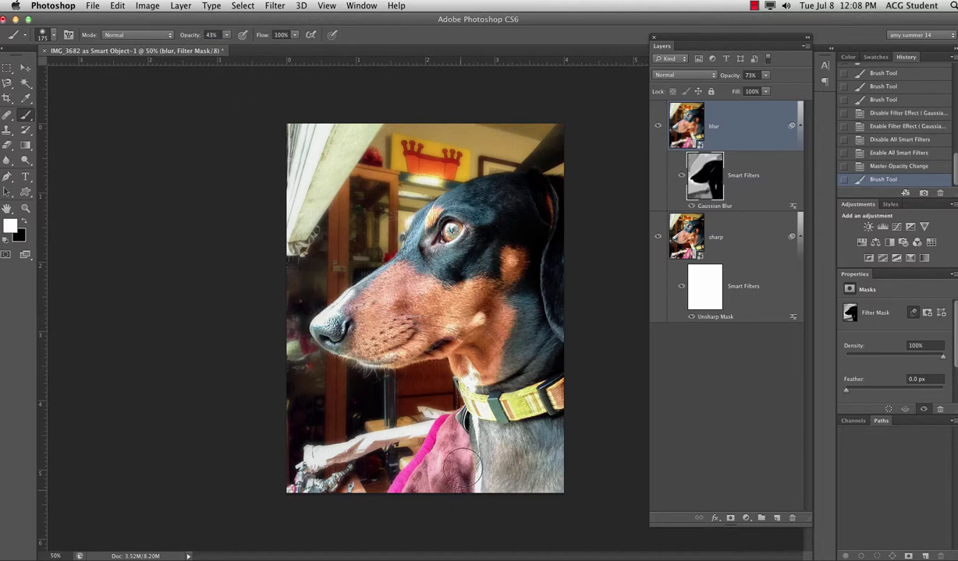
left_click(435, 434)
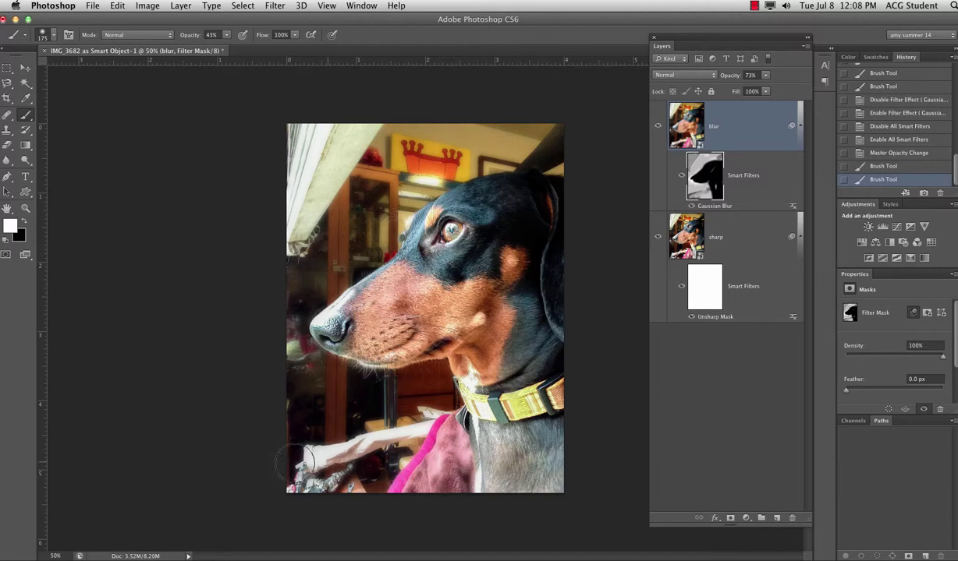
left_click(452, 422)
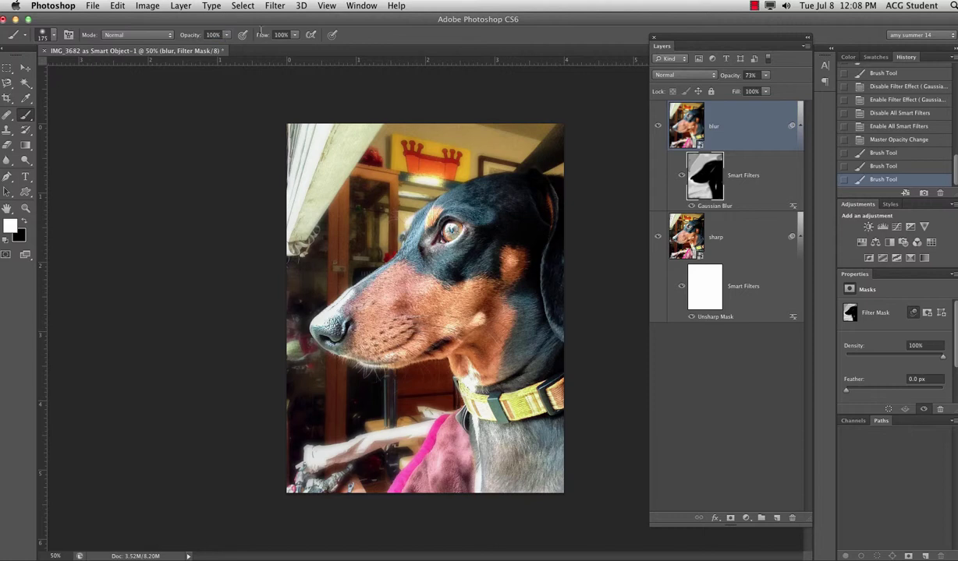
left_click_drag(304, 460, 323, 463)
Step: Touch up the lower left with black and white strokes, ending with 40% black toward the pink blanket
key("x")
left_click_drag(339, 428, 356, 460)
key("x")
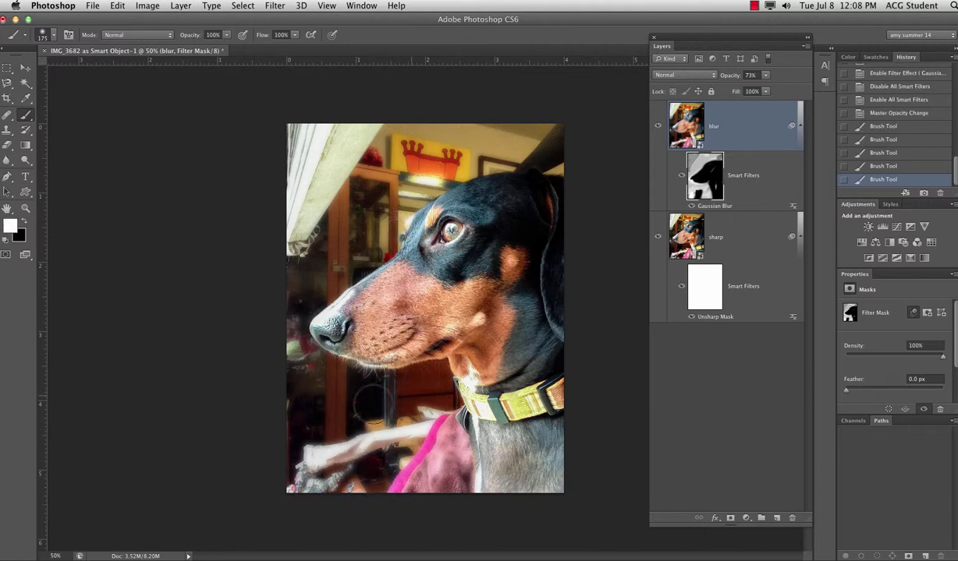
left_click_drag(371, 398, 340, 378)
key("x")
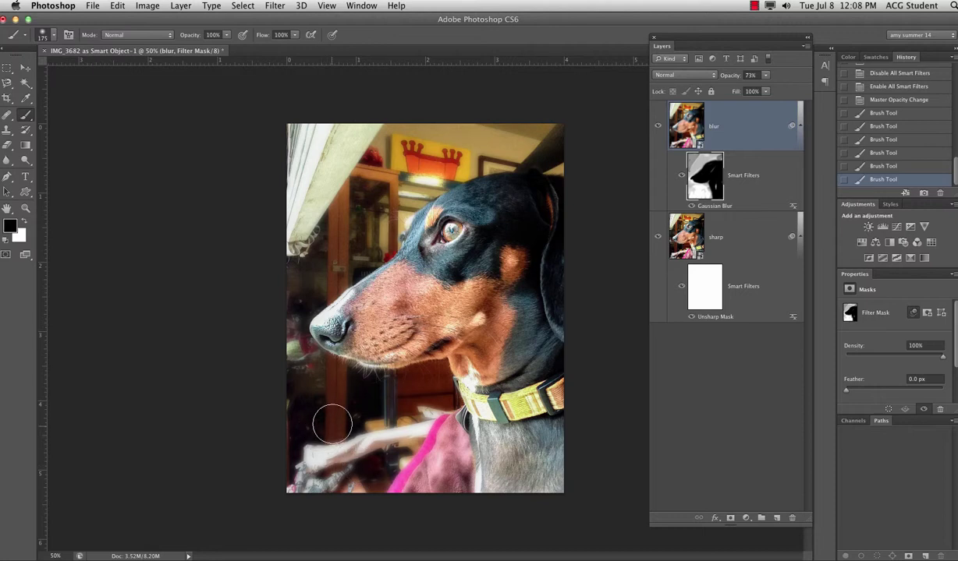
key("4")
mouse_move(316, 457)
left_mouse_down()
mouse_move(295, 435)
mouse_move(298, 396)
mouse_move(311, 472)
mouse_move(328, 490)
mouse_move(392, 425)
mouse_move(417, 426)
mouse_move(427, 395)
mouse_move(372, 413)
mouse_move(307, 380)
left_mouse_up()
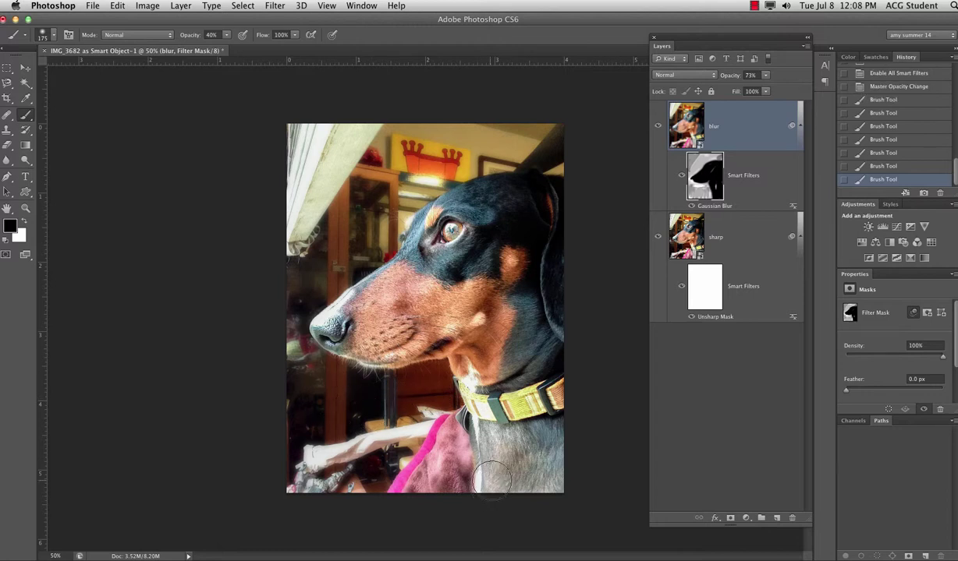